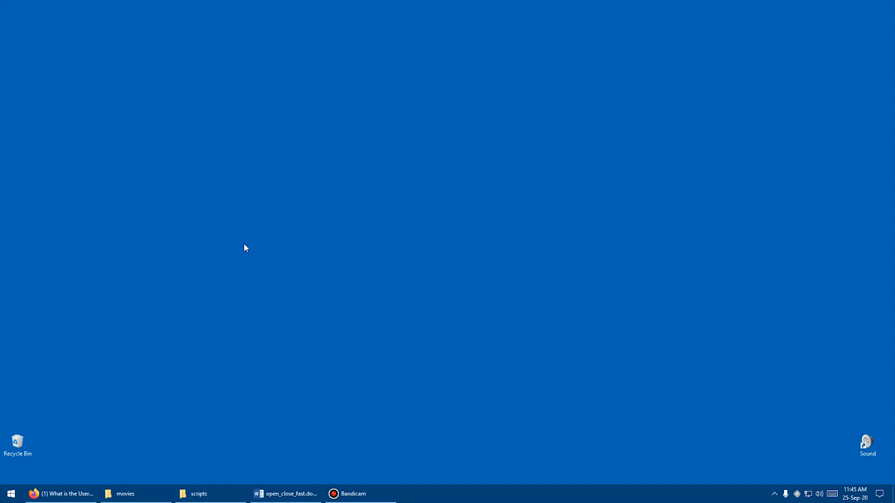
# Step: Launch Maya 2020 from the Windows Start menu and wait for its empty scene
pyautogui.press('super')
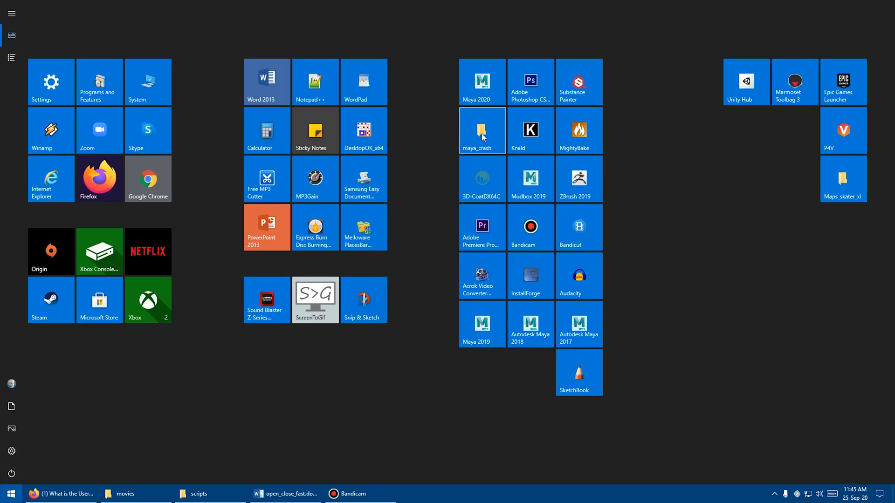
pyautogui.click(487, 87)
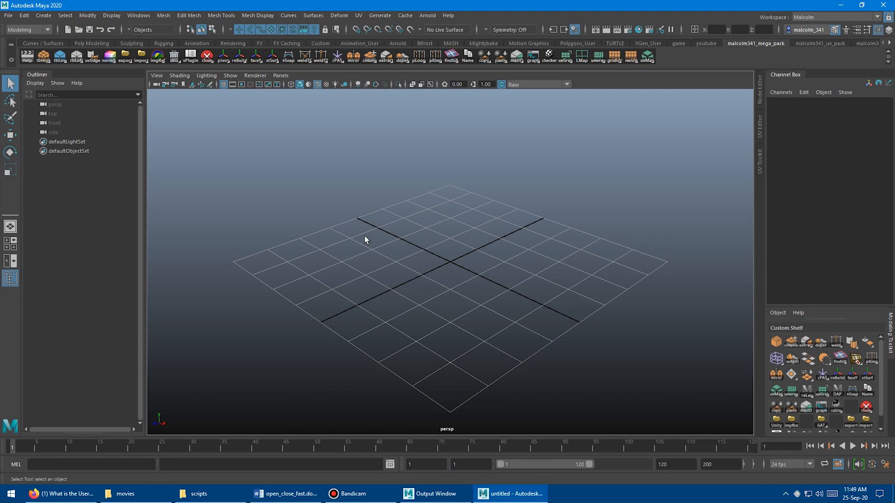
# Step: In the slowPlugins toolbox, unload MASH, Bifrost, ABC and XGen, confirming the XGen shelf deletion, leaving Arnold loaded
pyautogui.click(190, 56)
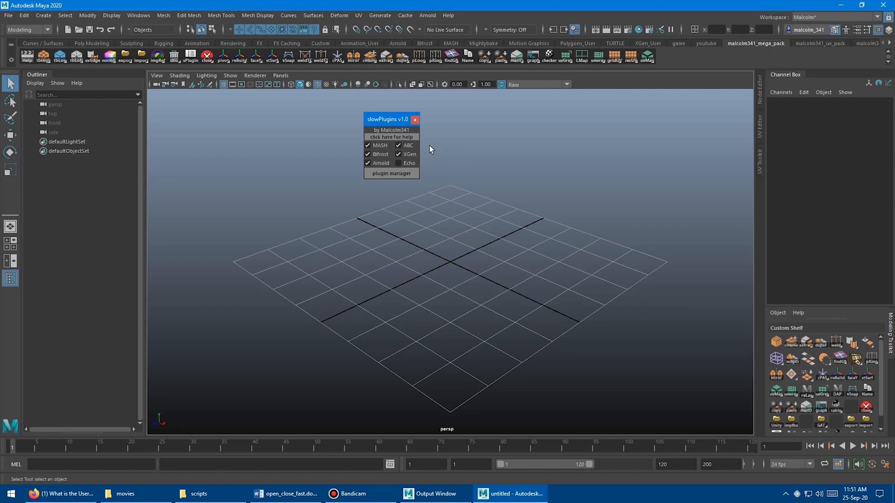
pyautogui.click(367, 145)
pyautogui.click(367, 154)
pyautogui.click(398, 144)
pyautogui.click(398, 154)
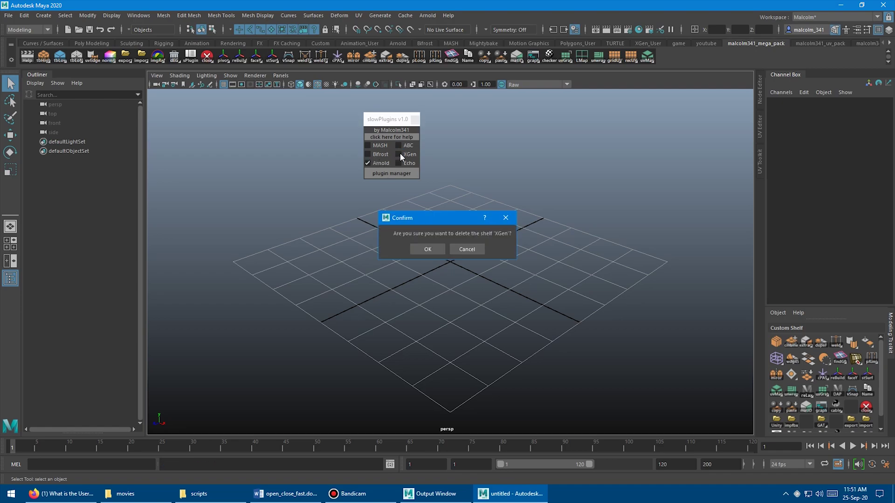
pyautogui.click(430, 248)
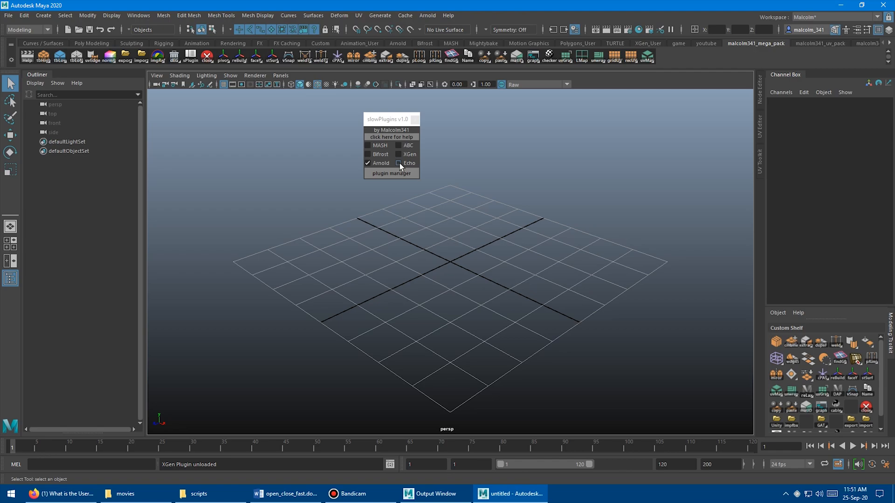
pyautogui.click(399, 118)
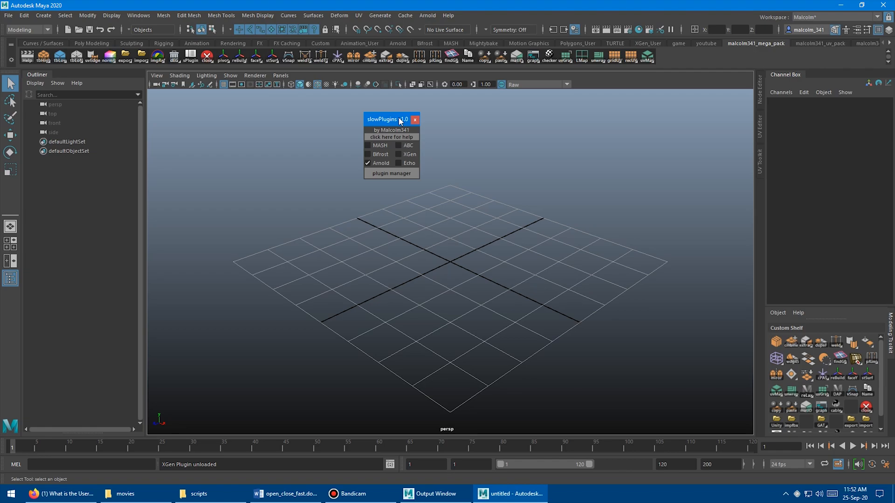
pyautogui.click(385, 175)
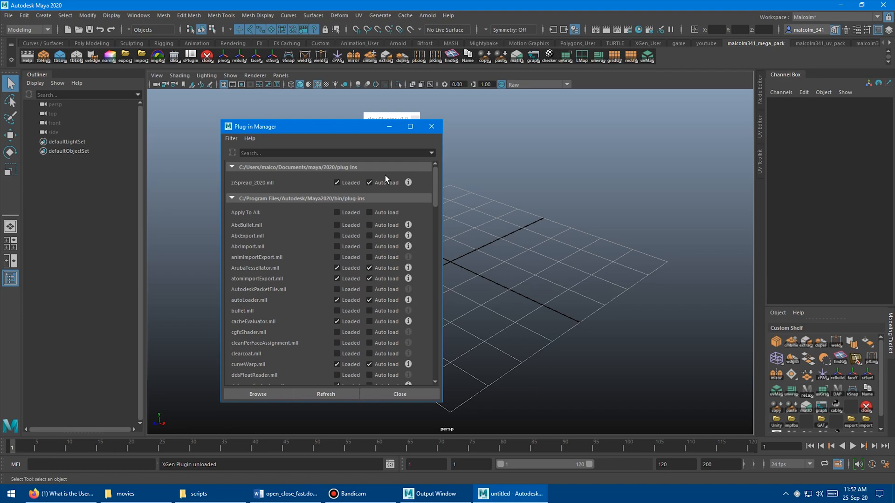
pyautogui.moveTo(342, 123)
pyautogui.mouseDown()
pyautogui.moveTo(631, 104)
pyautogui.moveTo(605, 80)
pyautogui.mouseUp()
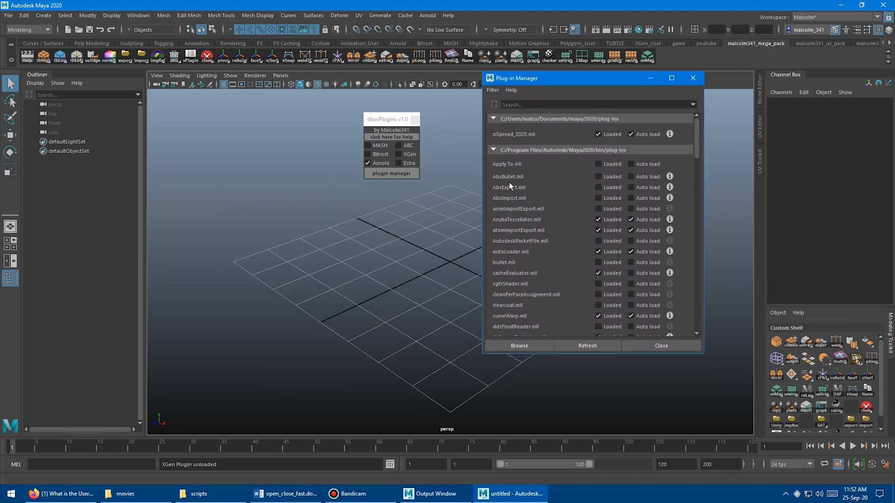
pyautogui.click(400, 145)
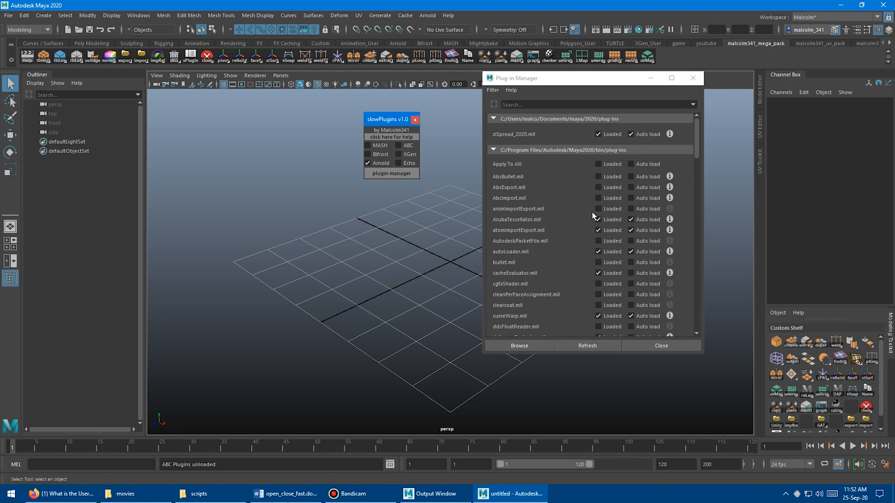
pyautogui.click(692, 77)
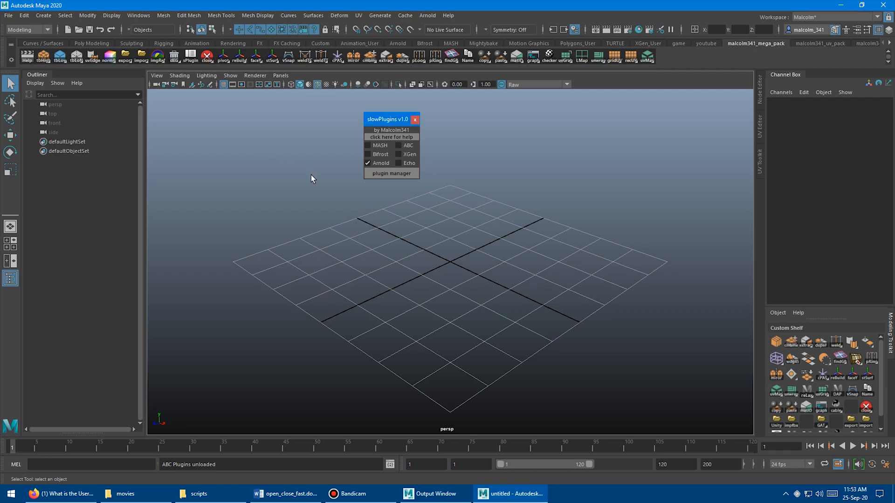
# Step: Close the slowPlugins window and quit Maya without saving the untitled scene
pyautogui.click(416, 119)
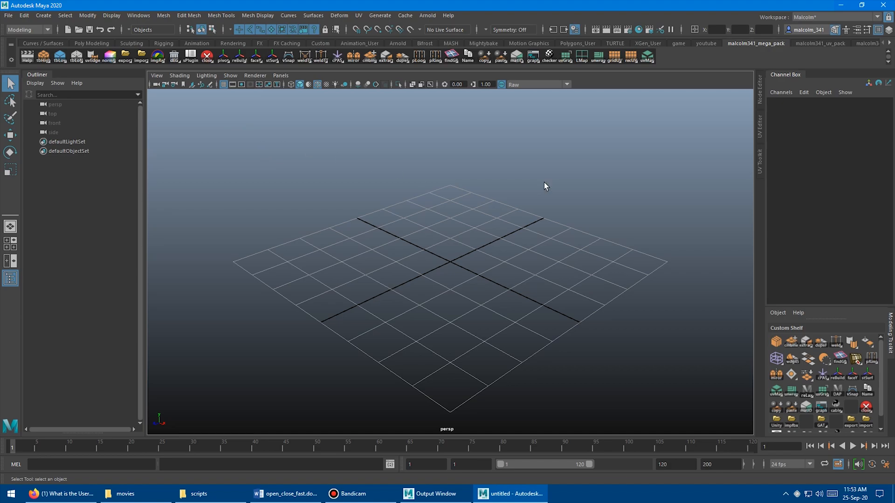
pyautogui.click(884, 5)
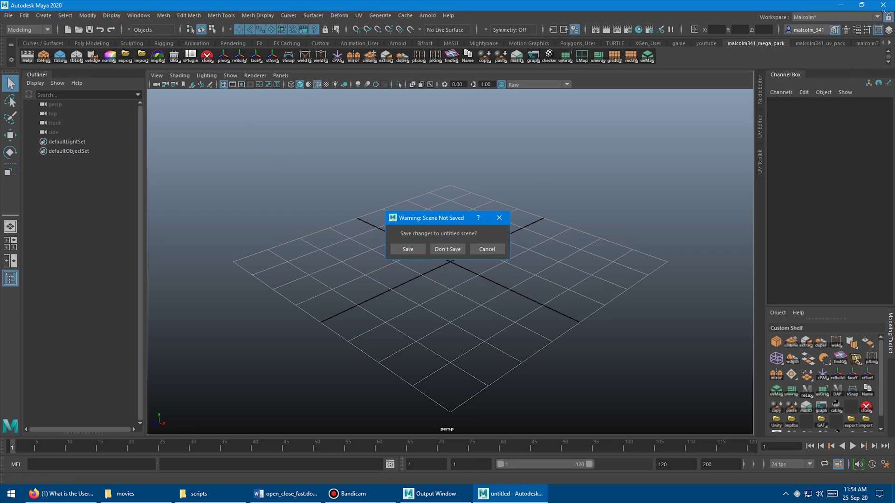
pyautogui.click(449, 249)
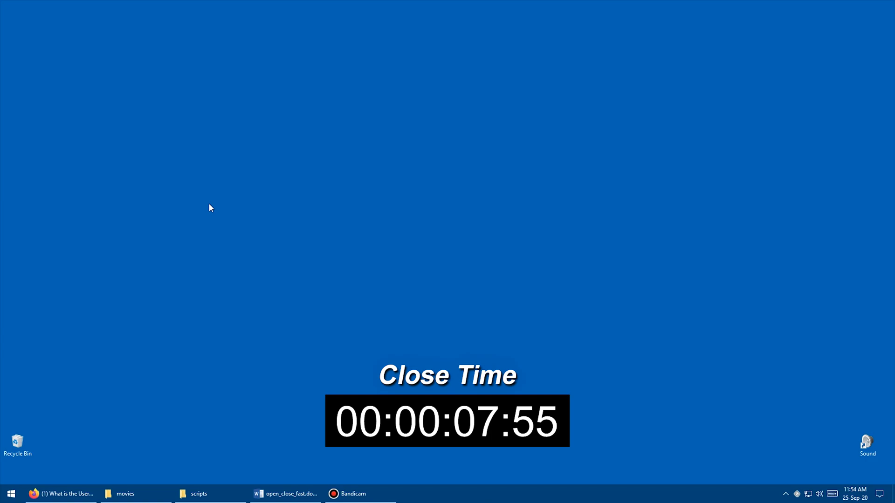
# Step: Relaunch Maya 2020 from the Start menu and bring up the slowPlugins toolbox
pyautogui.press('super')
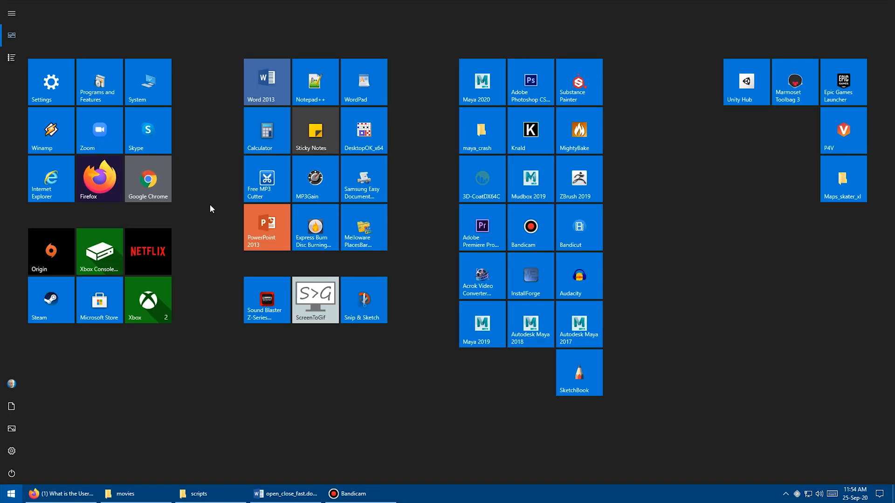
pyautogui.click(487, 92)
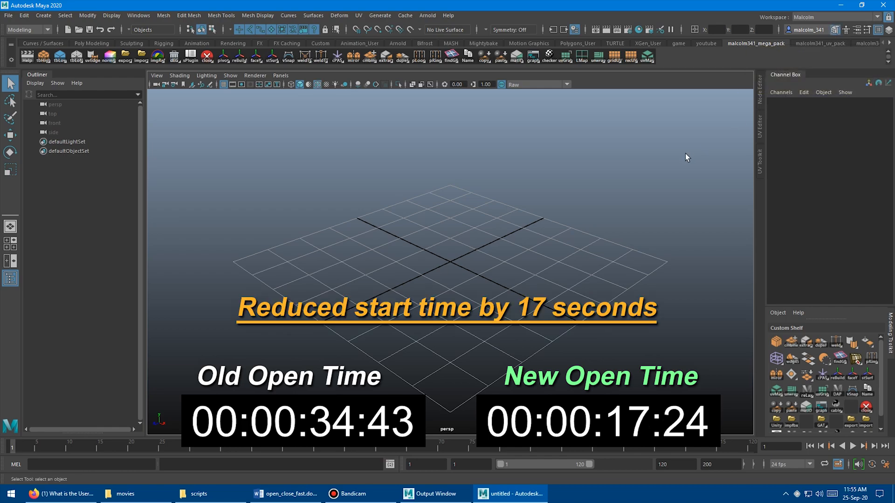
pyautogui.click(190, 58)
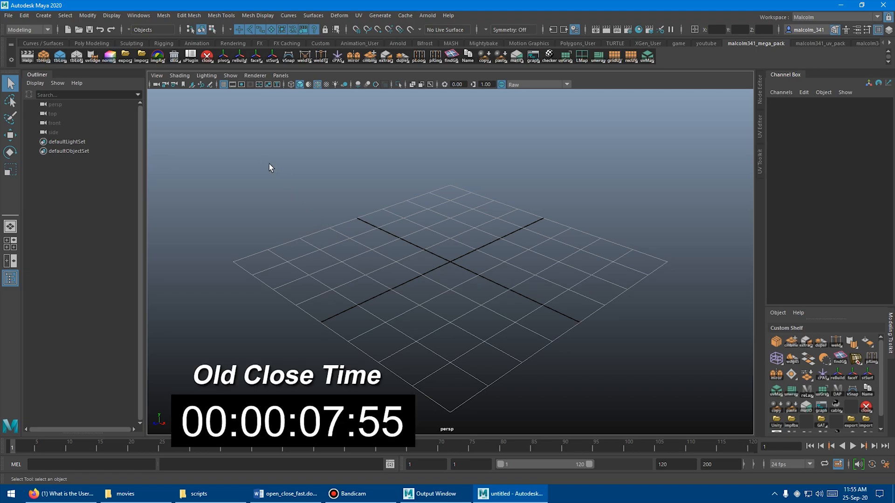
# Step: Quit Maya via the Close shelf tool that saves preferences, discarding the unsaved scene
pyautogui.click(207, 57)
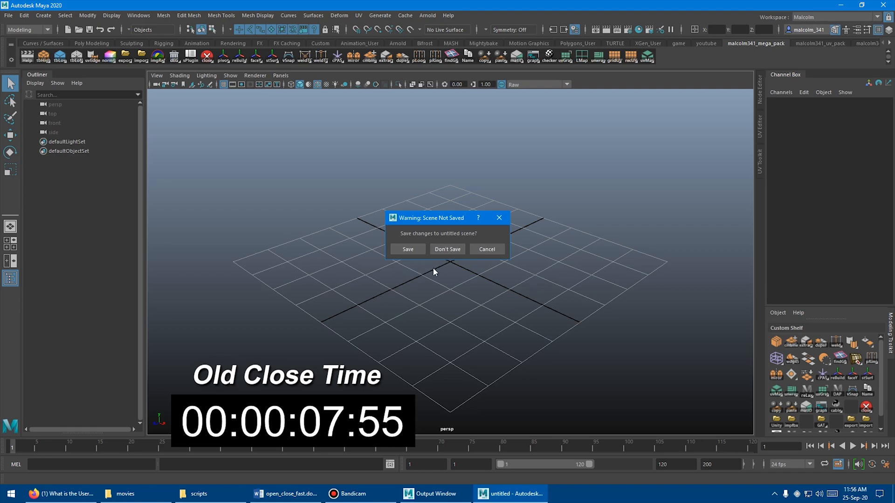
pyautogui.click(445, 250)
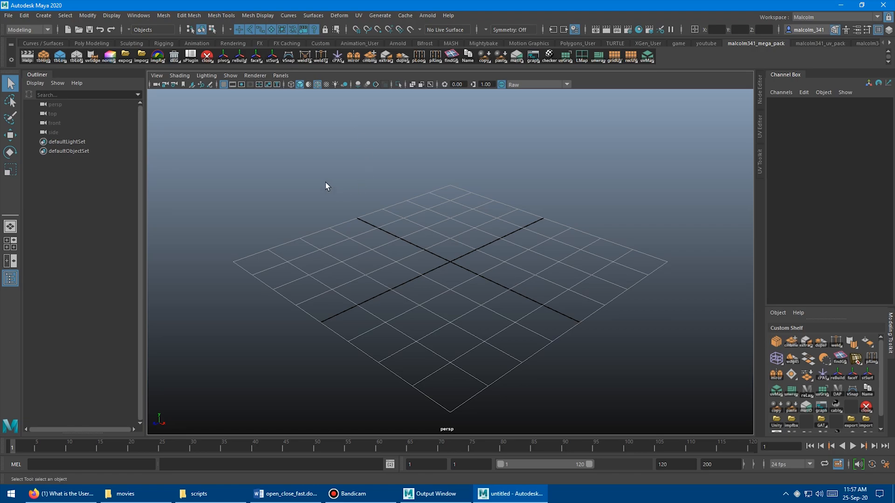
# Step: Bring up the Script Editor and add a new MEL script tab
pyautogui.hotkey('ctrl', 'e')
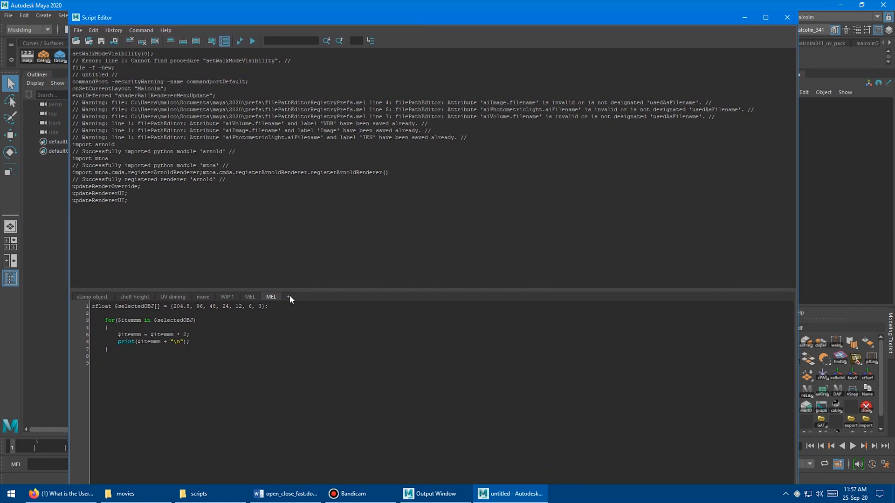
pyautogui.click(289, 297)
pyautogui.click(407, 249)
pyautogui.write('alkdj')
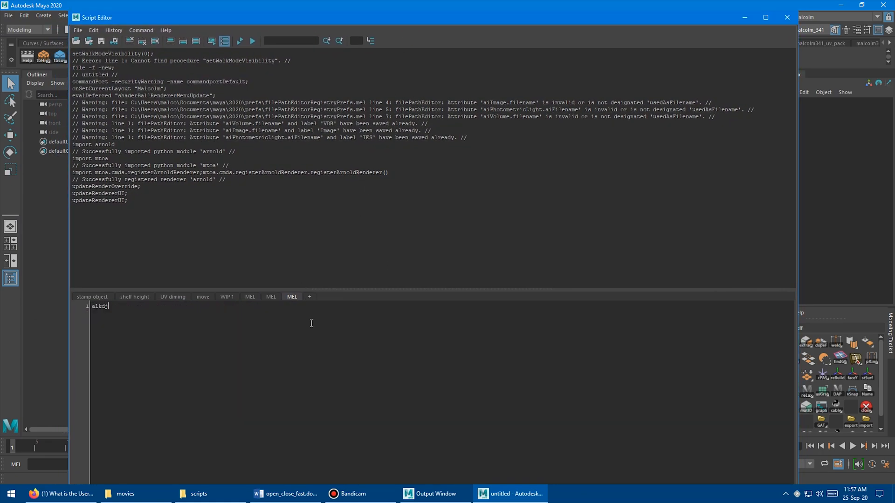
pyautogui.write('fkdsjsllsjdkfjkds')
# Step: Close the Script Editor, view the Close shelf tool's right-click menu, then dismiss it
pyautogui.hotkey('ctrl', 'w')
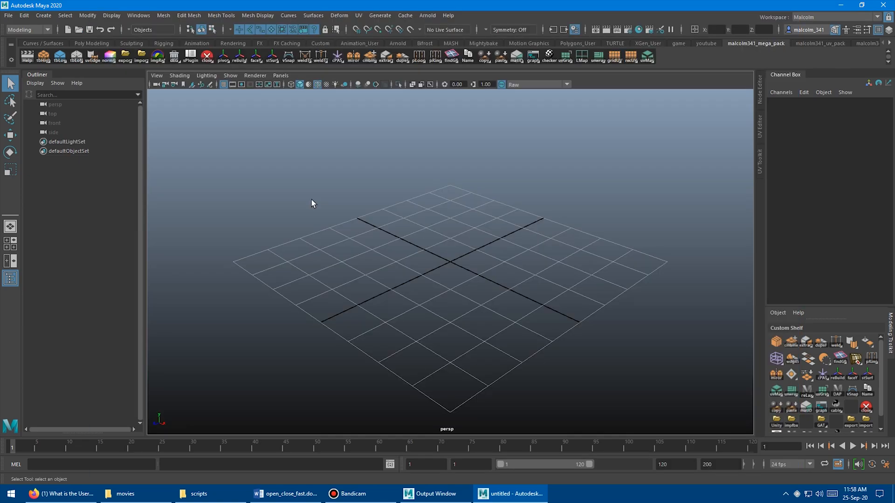
pyautogui.rightClick(208, 59)
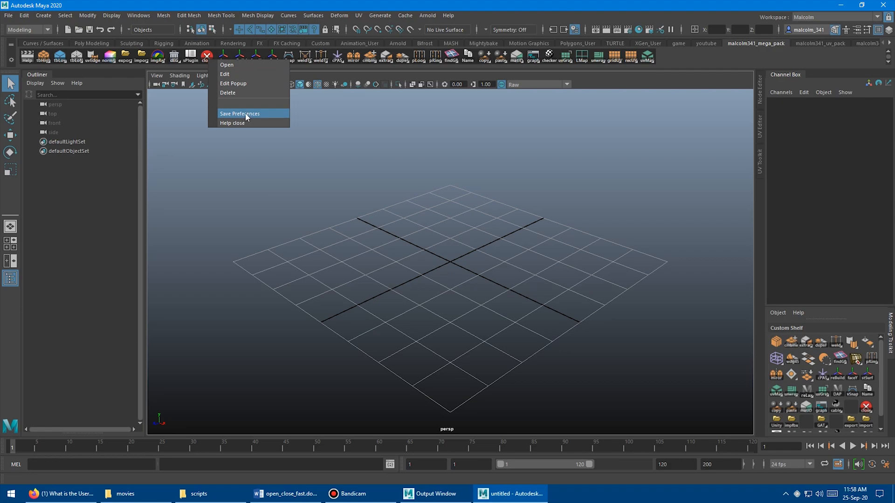
pyautogui.click(554, 186)
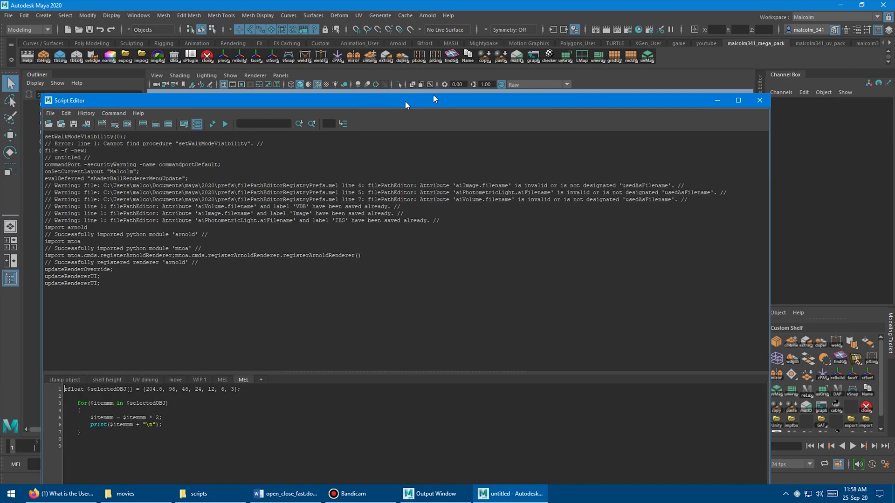
# Step: Add another MEL tab holding filler text in the Script Editor and move it clear of the viewport
pyautogui.moveTo(432, 95)
pyautogui.mouseDown()
pyautogui.moveTo(454, 52)
pyautogui.moveTo(493, 33)
pyautogui.mouseUp()
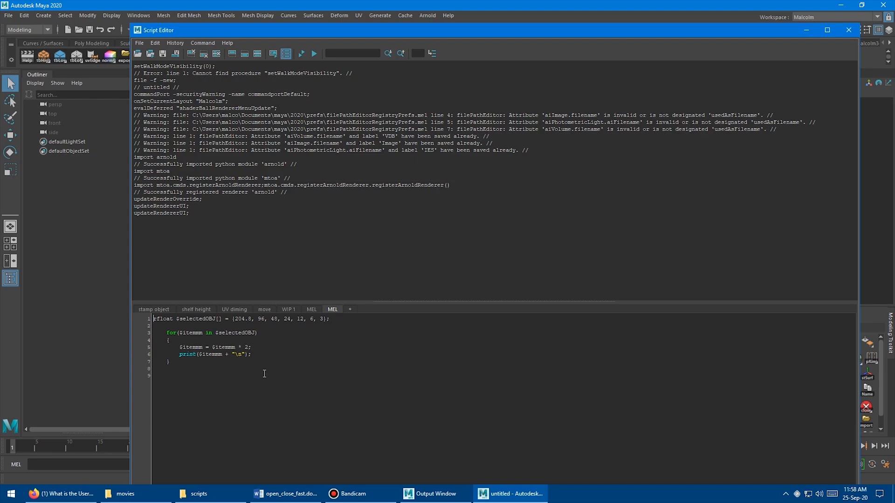
pyautogui.click(348, 308)
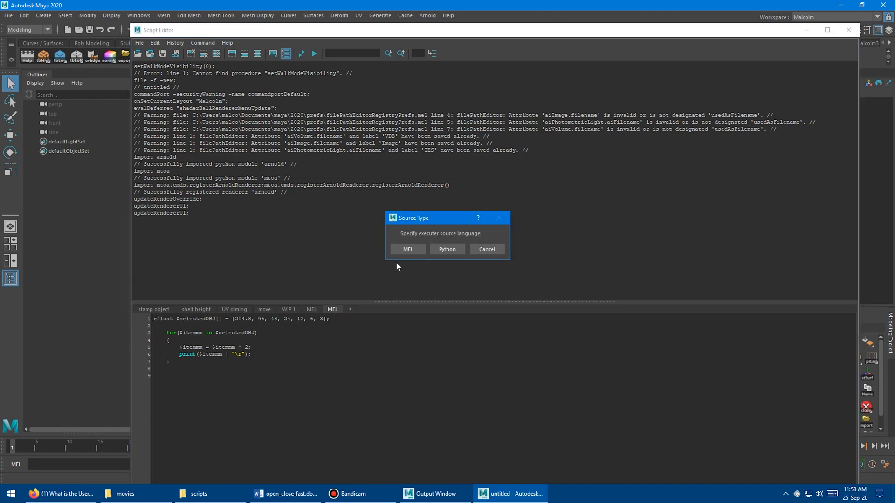
pyautogui.click(408, 249)
pyautogui.write('adkslfjkajsdkfjklajslkdfjjaksd')
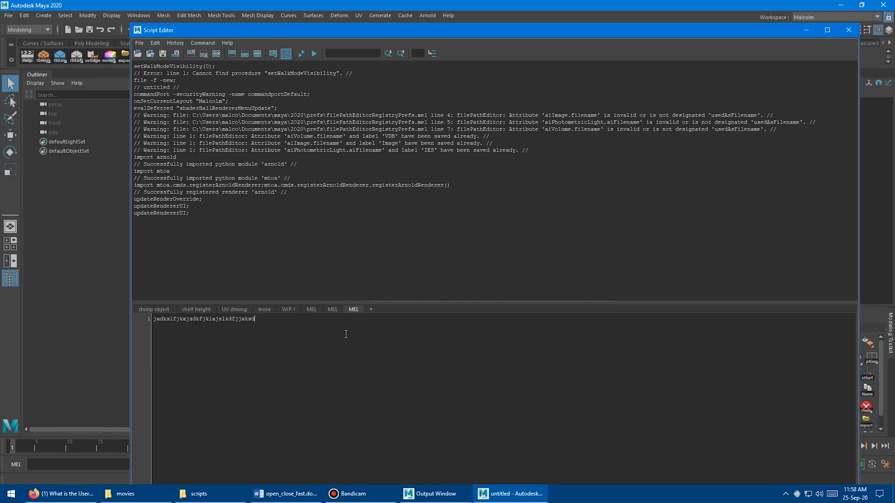
pyautogui.write('jklfj')
pyautogui.moveTo(532, 30); pyautogui.dragTo(273, 281)
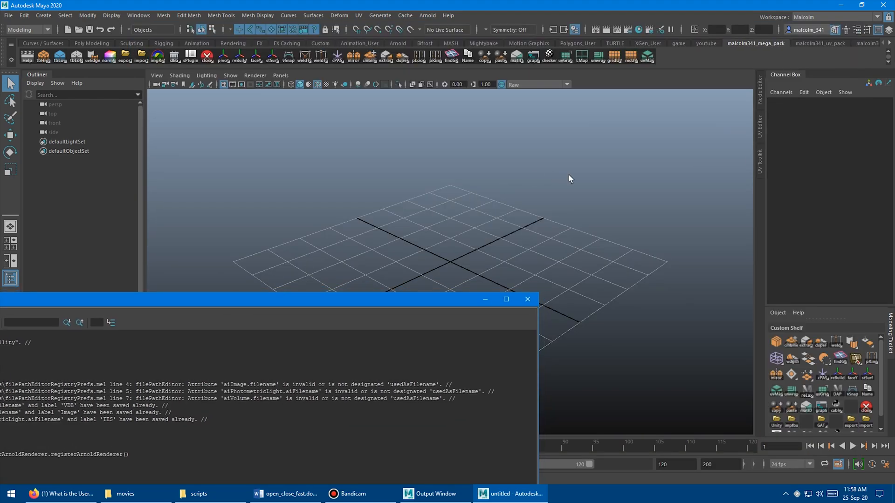
# Step: From the youtube shelf, add a WIP button to the Custom Shelf and recentre the Script Editor
pyautogui.click(705, 43)
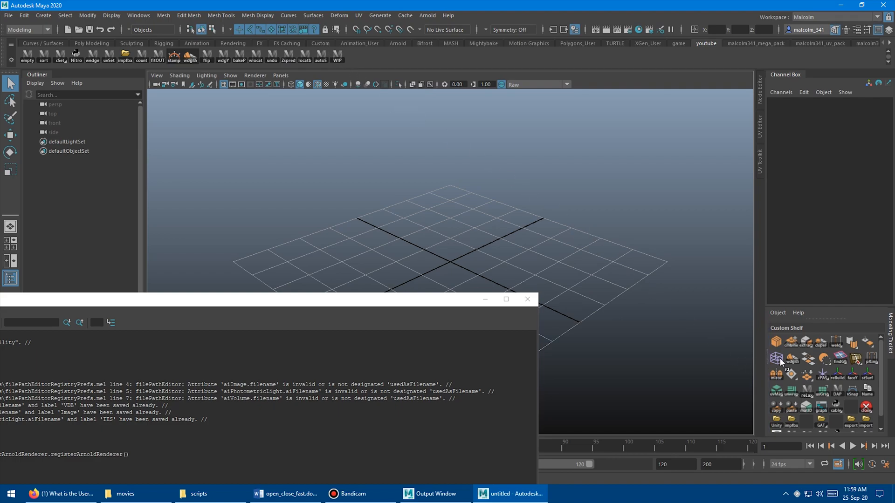
pyautogui.moveTo(781, 361); pyautogui.dragTo(782, 361, button='middle')
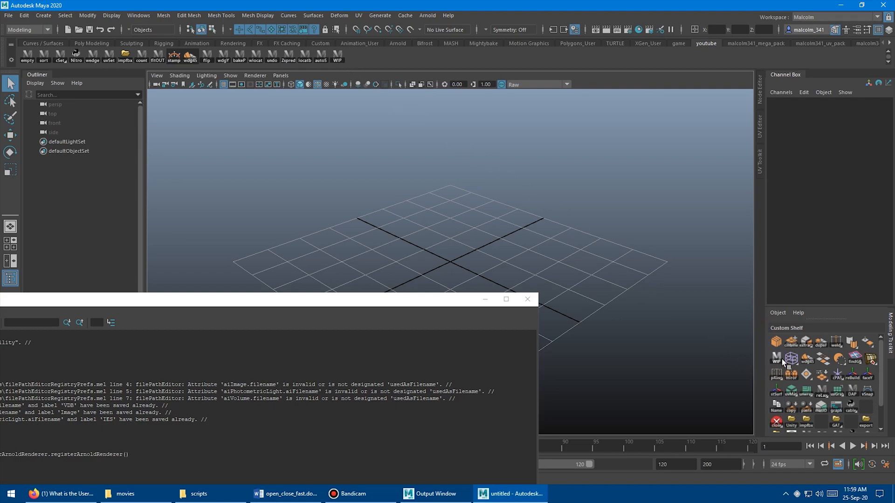
pyautogui.moveTo(376, 301); pyautogui.dragTo(630, 156)
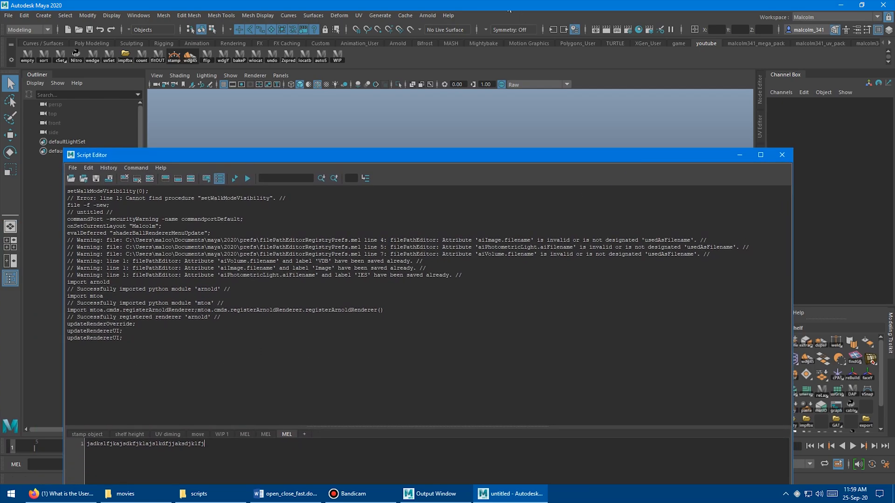
pyautogui.click(487, 114)
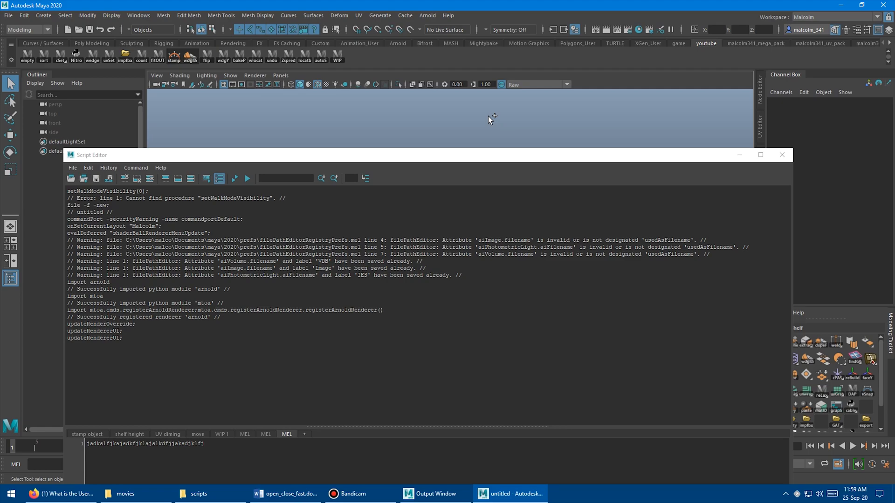
# Step: End the running maya process in Task Manager to simulate a crash, then close Task Manager
pyautogui.hotkey('ctrl', 'shift', 'Escape')
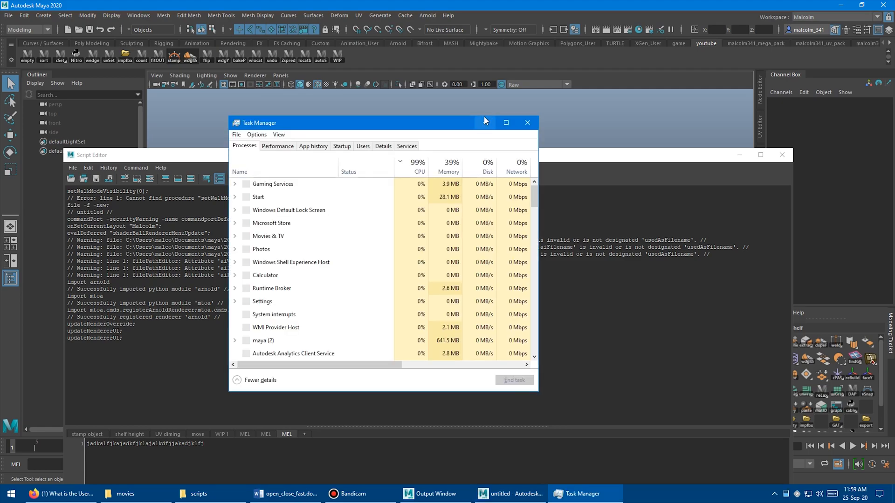
pyautogui.moveTo(356, 123); pyautogui.dragTo(423, 115)
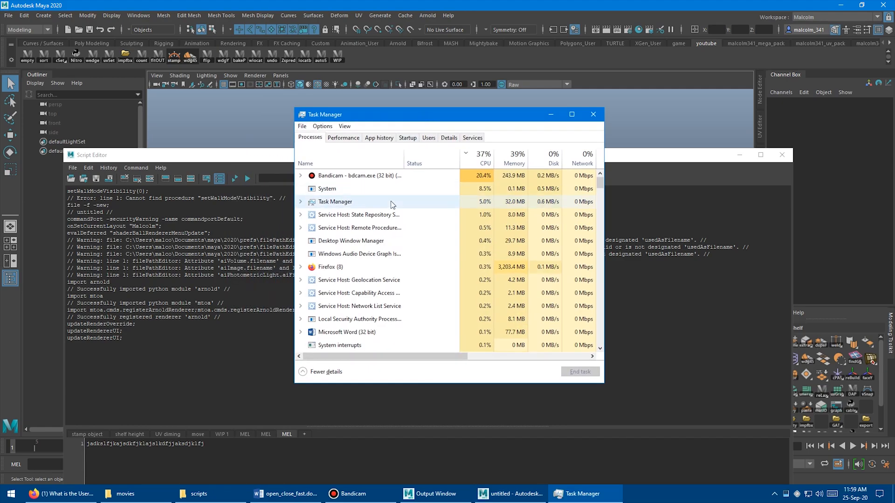
pyautogui.scroll(-10, 391, 202)
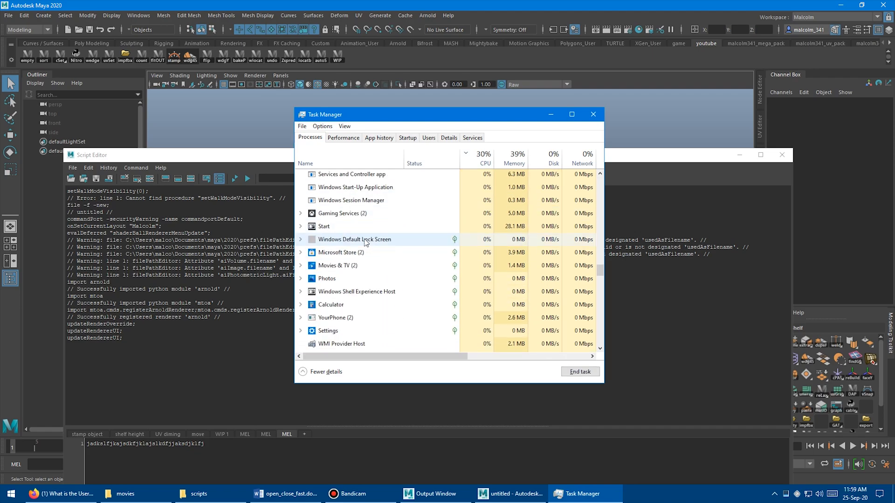
pyautogui.scroll(8, 364, 241)
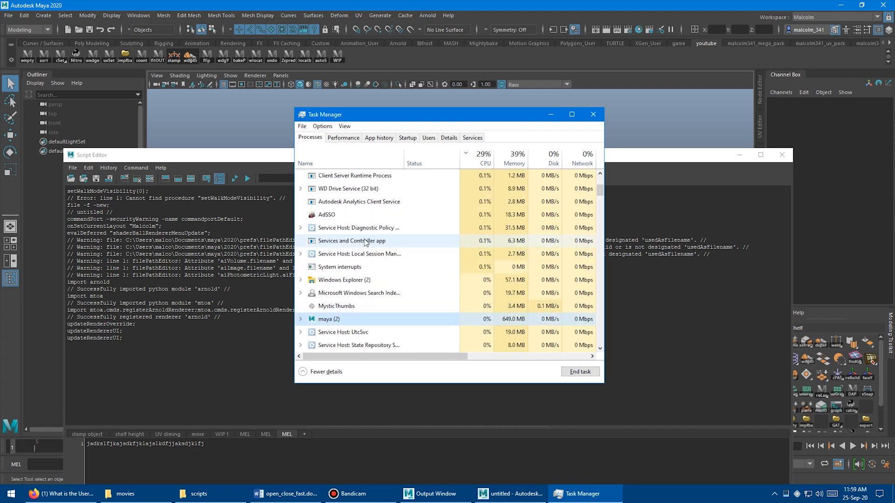
pyautogui.press('Delete')
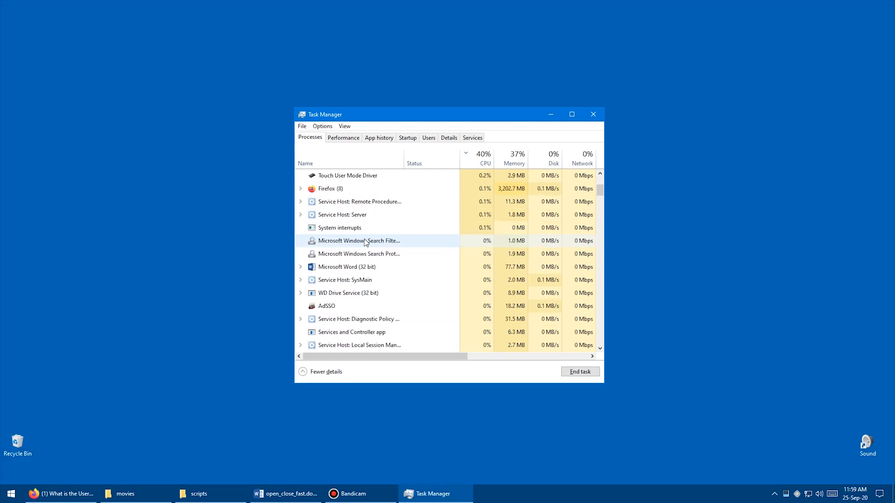
pyautogui.click(593, 116)
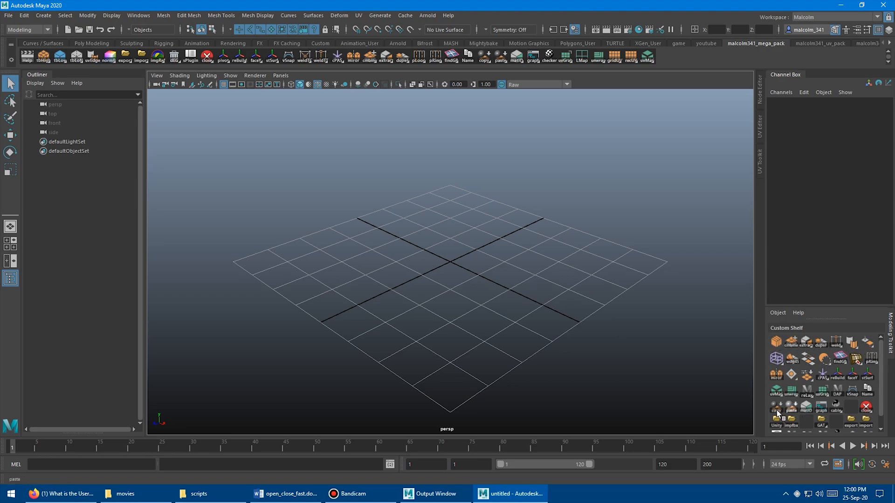
# Step: Reopen the Script Editor after the restart to check that the added MEL tab is gone
pyautogui.hotkey('ctrl', 'shift', 's')
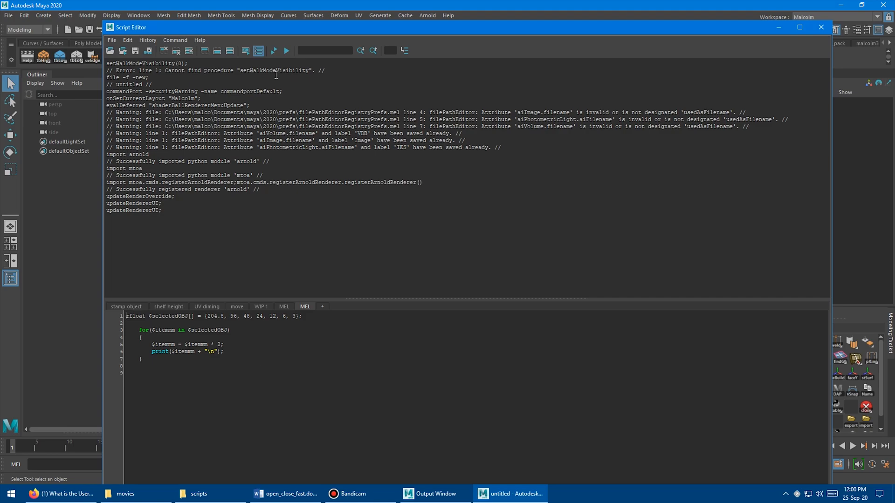
# Step: Restore the Script Editor window and save the current preferences via File > Save Preferences
pyautogui.doubleClick(272, 28)
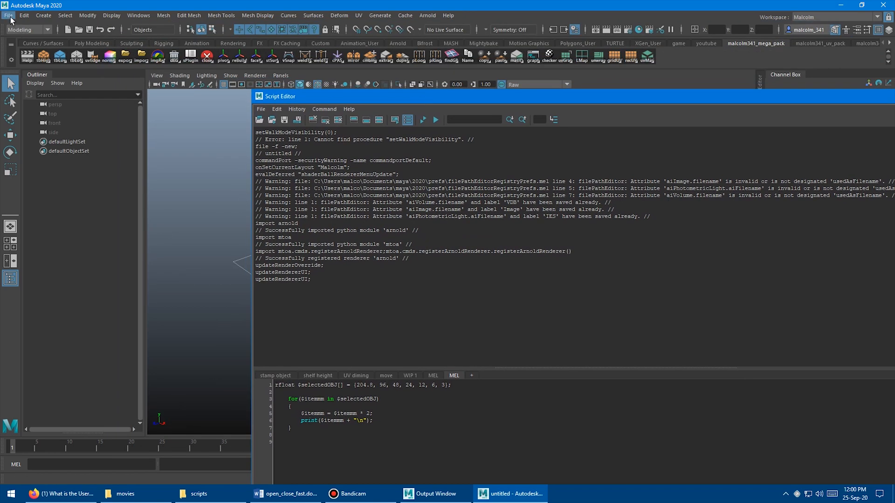
pyautogui.click(8, 15)
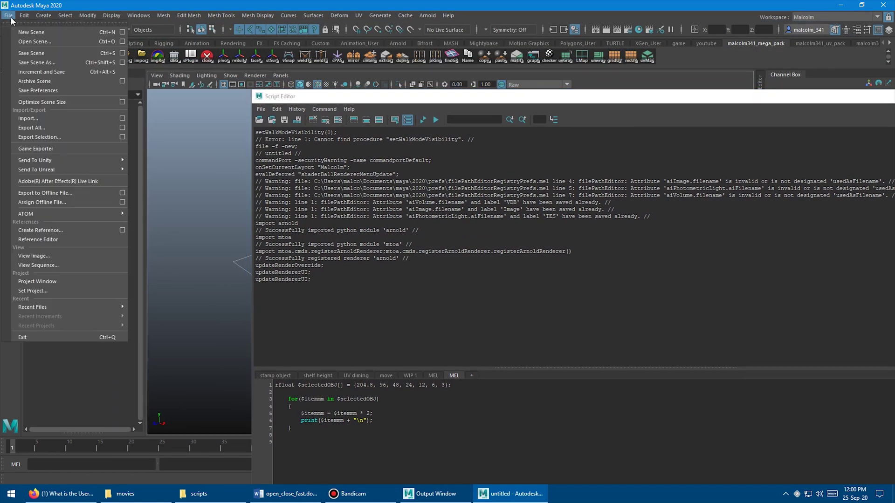
pyautogui.click(55, 93)
# Step: Glance at the shelf options menu, then move the Script Editor off screen to uncover the viewport
pyautogui.click(10, 60)
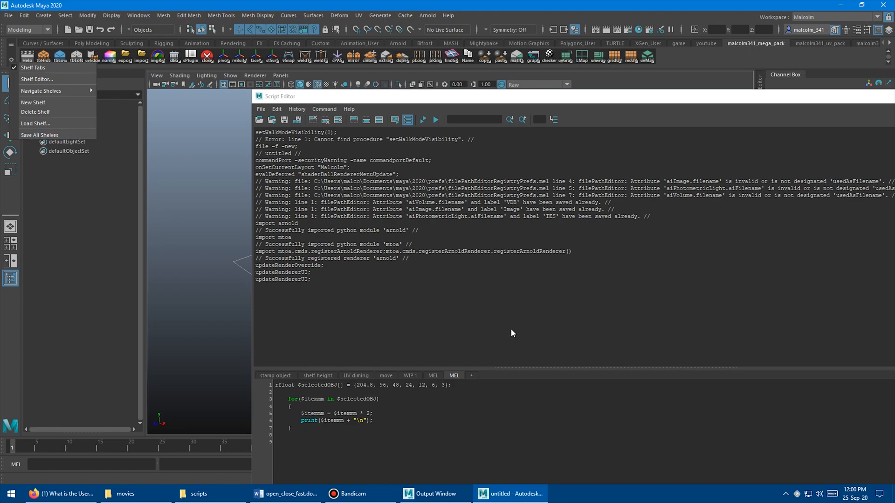
pyautogui.click(218, 201)
pyautogui.moveTo(409, 97); pyautogui.dragTo(309, 52)
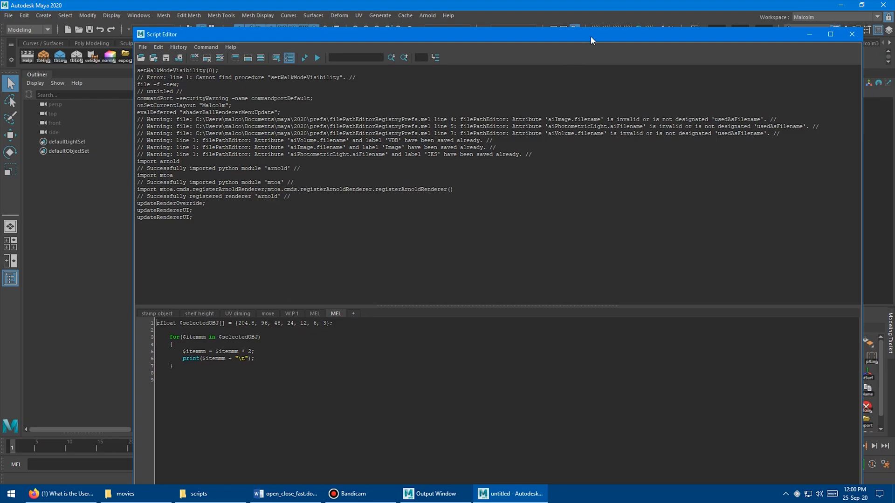
pyautogui.moveTo(591, 35); pyautogui.dragTo(0, 45)
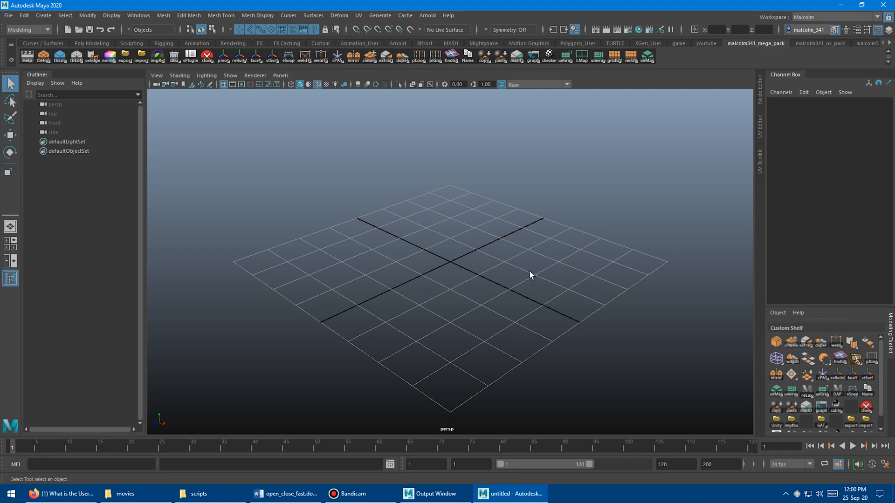
# Step: Save Maya's preferences through the close tool's menu and switch to the youtube shelf
pyautogui.rightClick(205, 57)
pyautogui.click(242, 112)
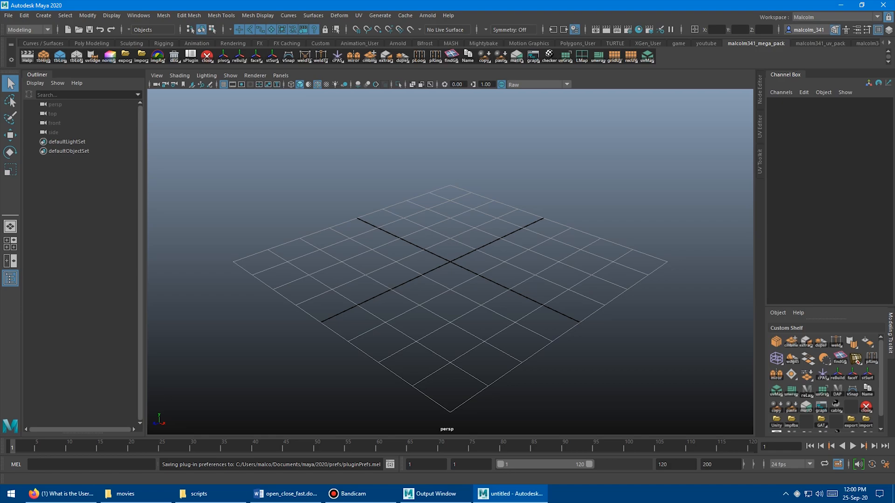
pyautogui.click(348, 240)
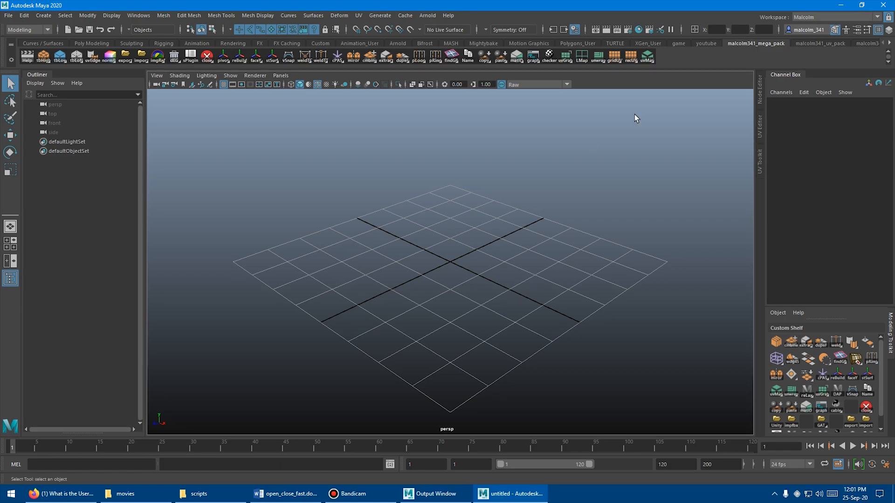
pyautogui.click(714, 46)
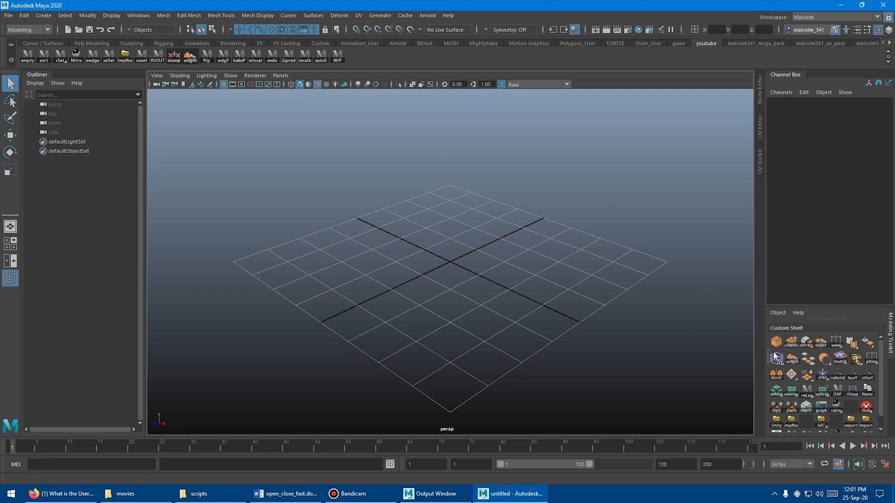
# Step: Drop the WIP tool into the Custom Shelf and launch the Script Editor from it
pyautogui.moveTo(774, 353); pyautogui.dragTo(774, 352, button='middle')
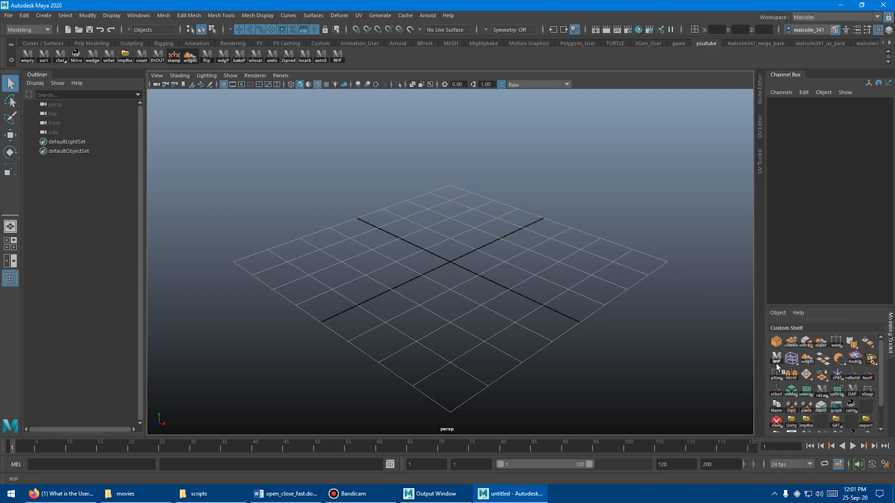
pyautogui.click(776, 364)
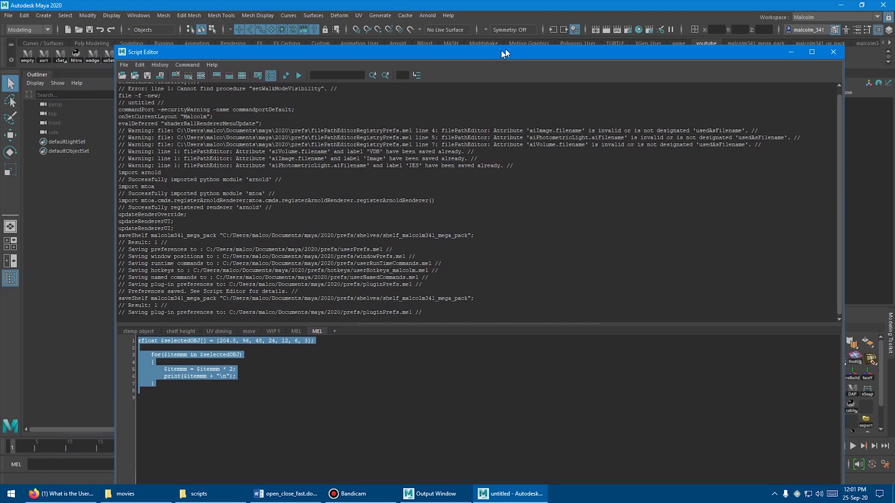
pyautogui.moveTo(503, 53); pyautogui.dragTo(509, 51)
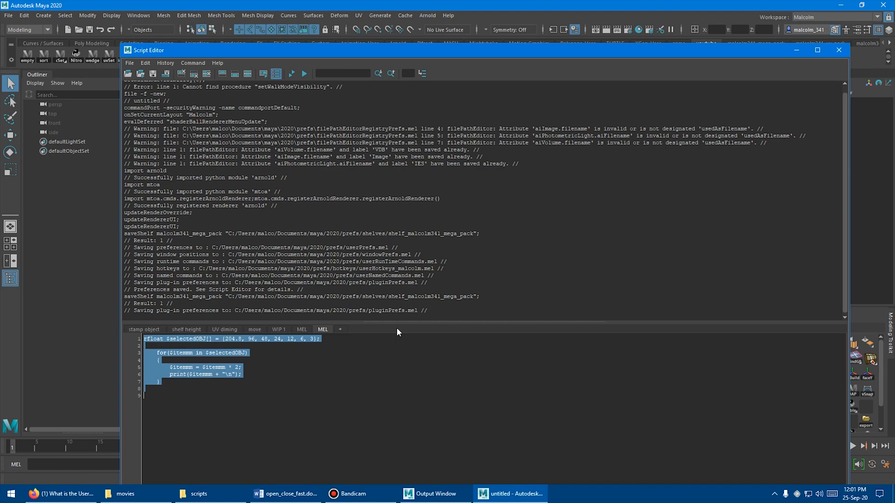
# Step: Add a new MEL tab with throwaway text and move the Script Editor below the viewport
pyautogui.click(340, 329)
pyautogui.click(408, 250)
pyautogui.write('akjsdfkjksd')
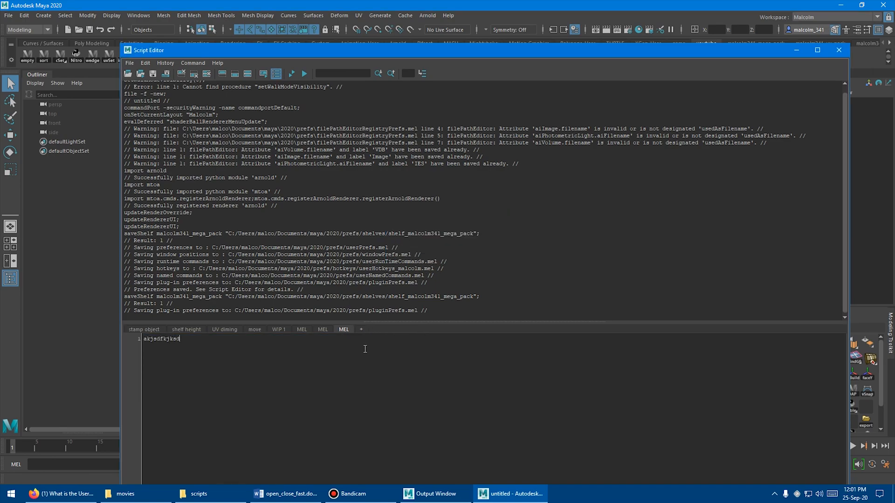
pyautogui.write('akjsdfkjkadjfkljadkfjklsjfkljskj')
pyautogui.moveTo(357, 51); pyautogui.dragTo(272, 269)
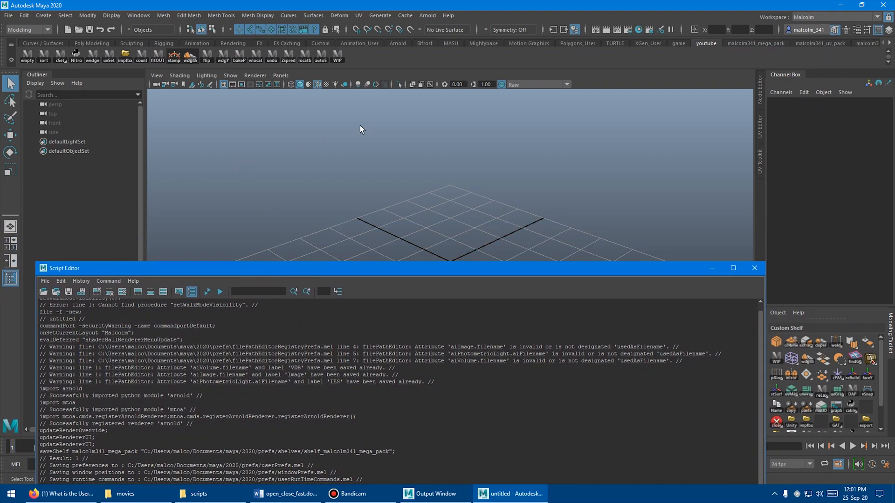
# Step: Show the malcolm341_mega_pack shelf, save preferences and all shelves, then bring up Task Manager to fake a crash
pyautogui.click(751, 44)
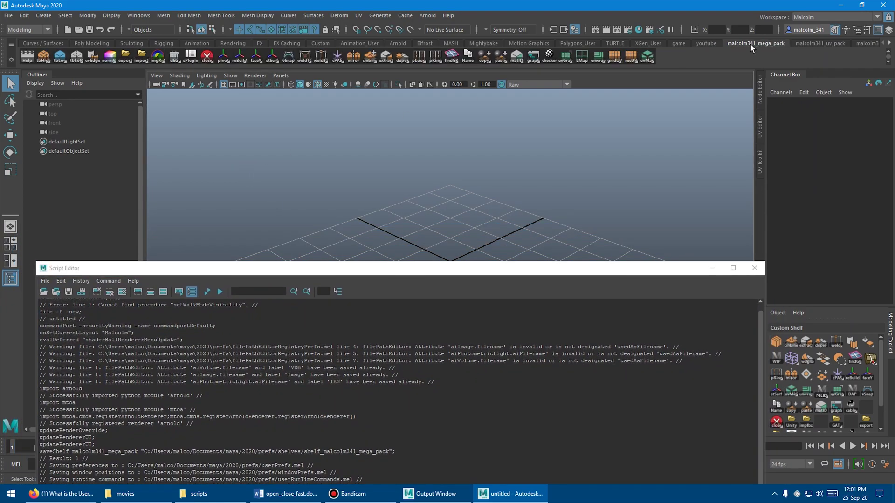
pyautogui.rightClick(208, 58)
pyautogui.click(236, 111)
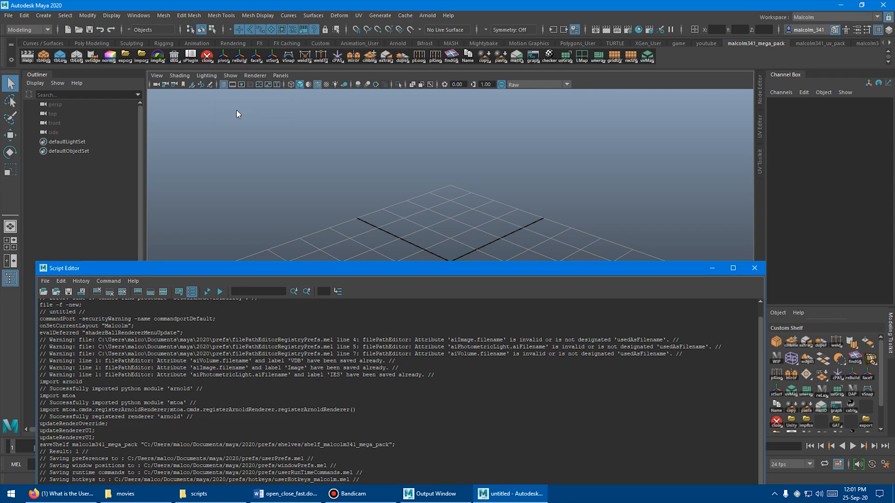
pyautogui.moveTo(302, 272); pyautogui.dragTo(307, 262)
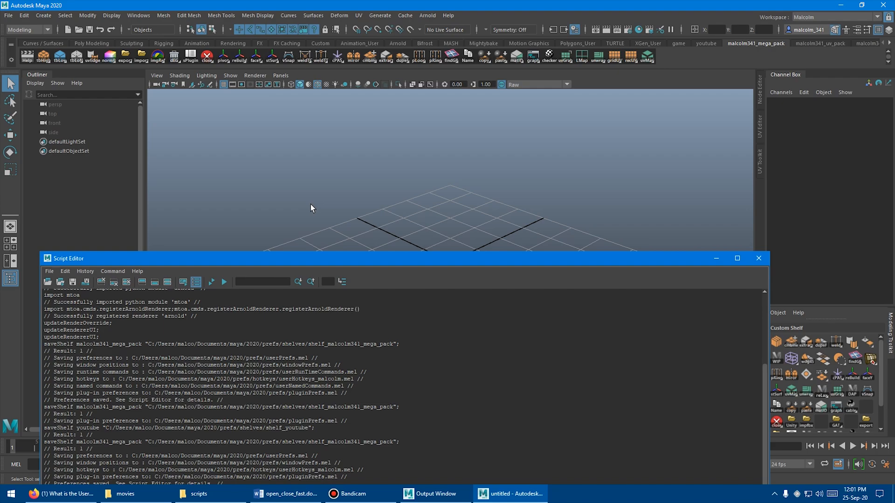
pyautogui.hotkey('ctrl', 'shift', 'Escape')
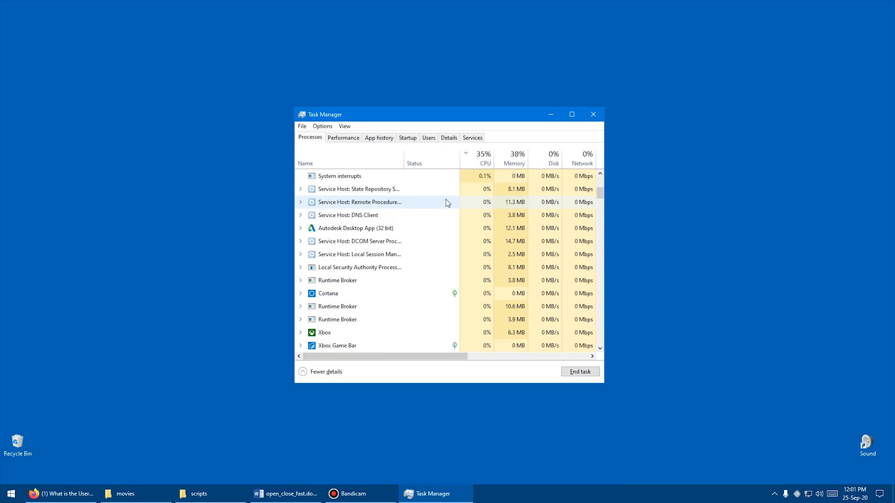
# Step: End Maya from Task Manager and close Task Manager so Maya can relaunch
pyautogui.moveTo(455, 110); pyautogui.dragTo(411, 96)
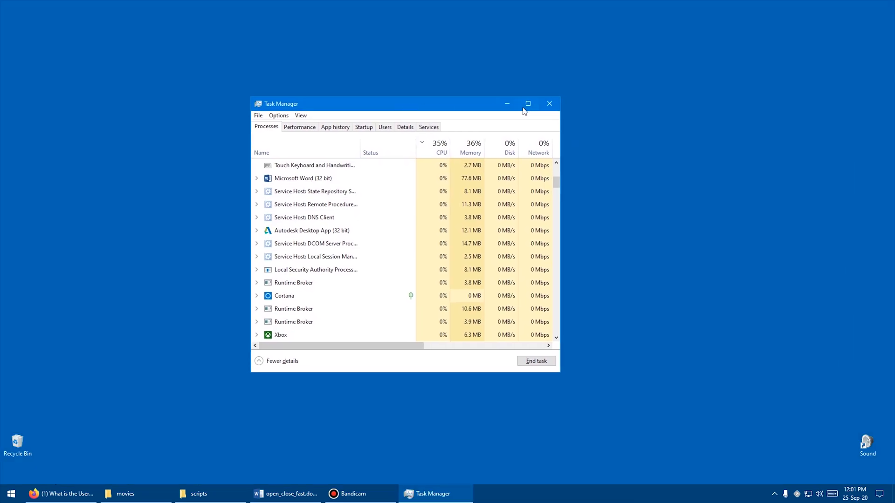
pyautogui.click(550, 102)
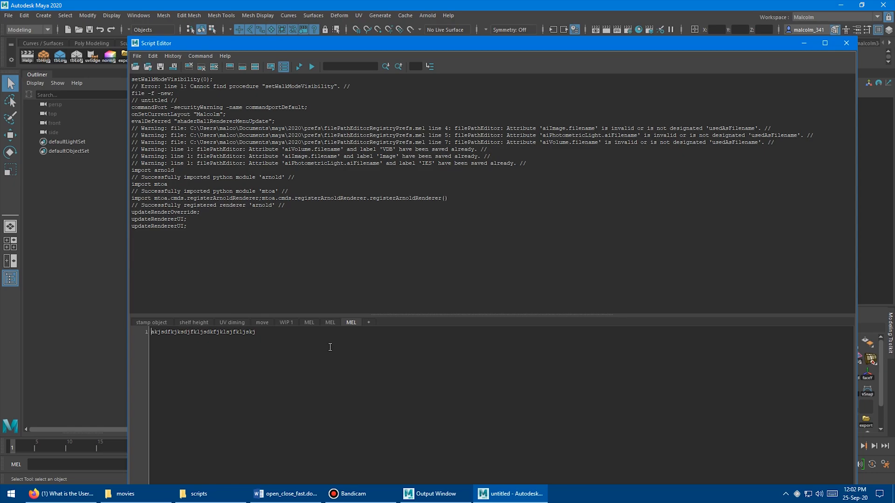
# Step: Move the Script Editor aside and close it with the close tool
pyautogui.moveTo(391, 48); pyautogui.dragTo(370, 207)
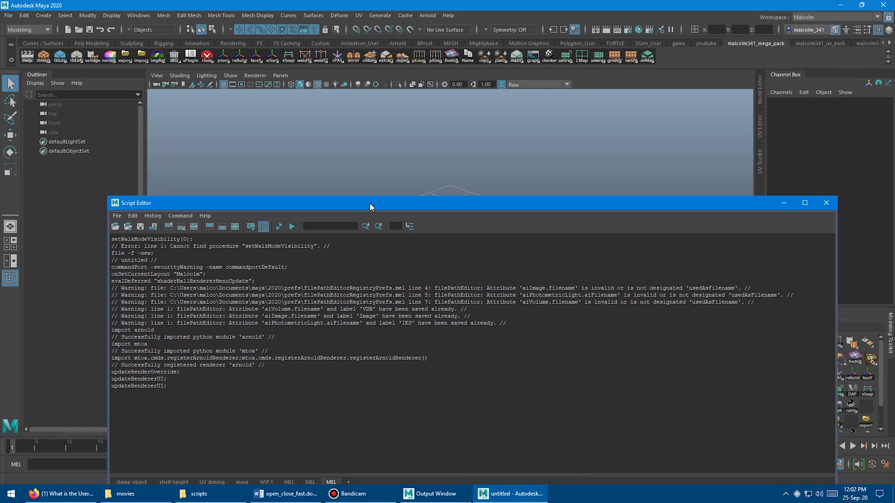
pyautogui.rightClick(207, 59)
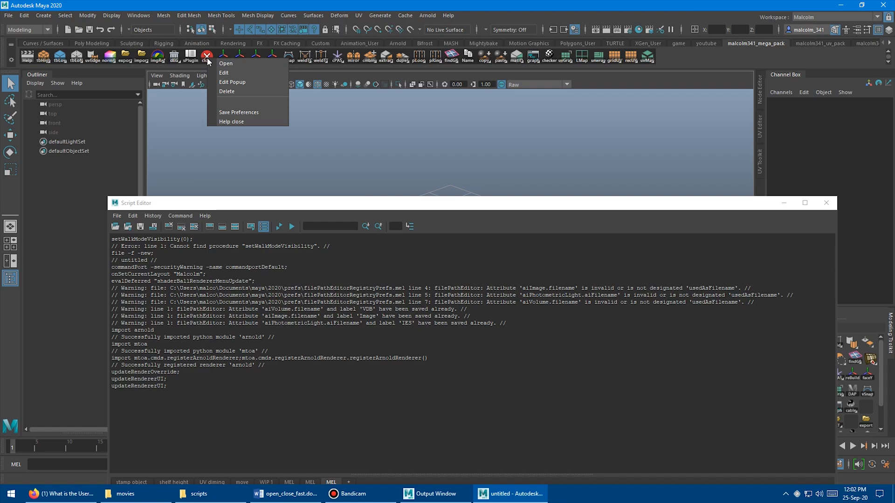
pyautogui.click(207, 57)
pyautogui.click(208, 59)
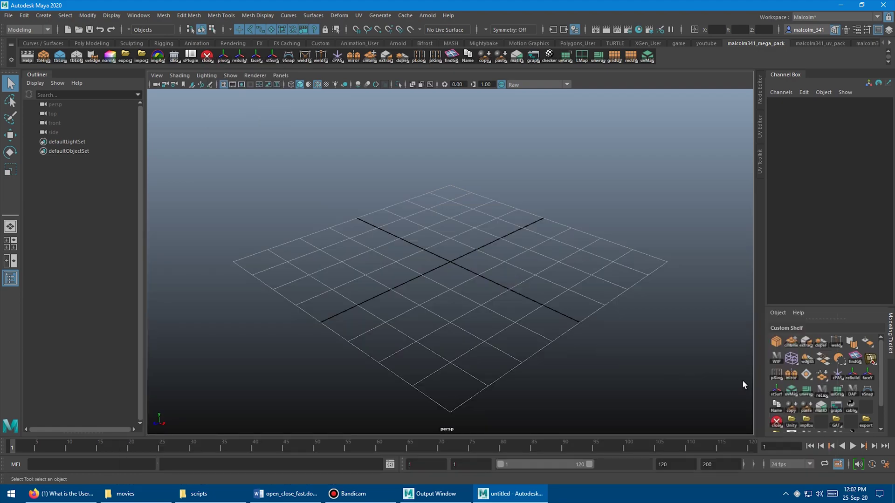
# Step: Delete the WIP tool from the Custom Shelf and save preferences without it
pyautogui.rightClick(775, 360)
pyautogui.click(789, 393)
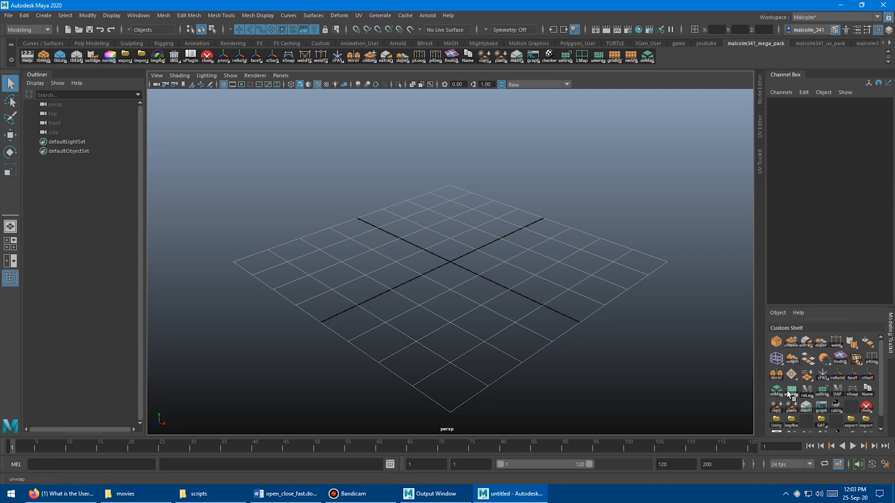
pyautogui.rightClick(208, 58)
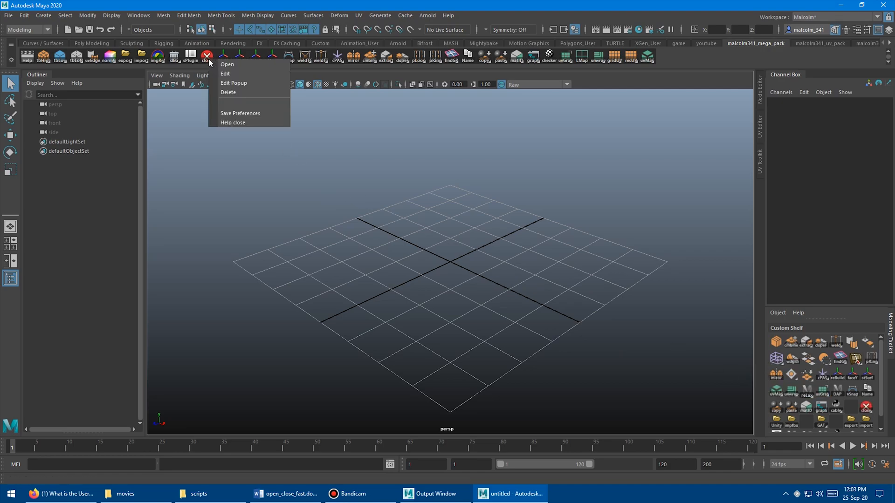
pyautogui.click(250, 113)
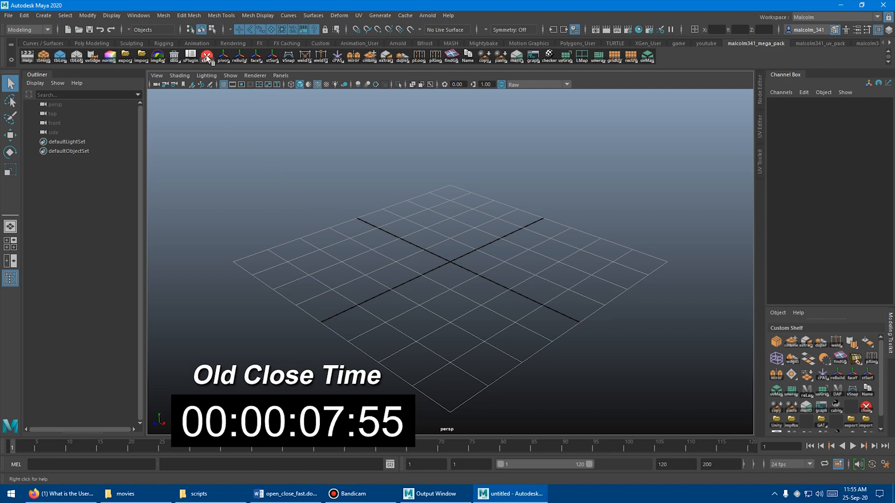
# Step: Quit Maya via the close tool, choosing Don't Save for the untitled scene
pyautogui.click(207, 57)
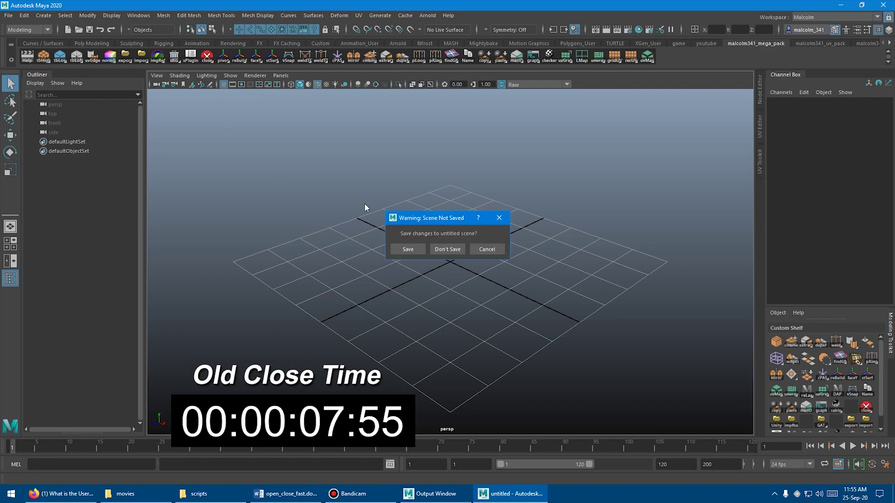
pyautogui.click(445, 250)
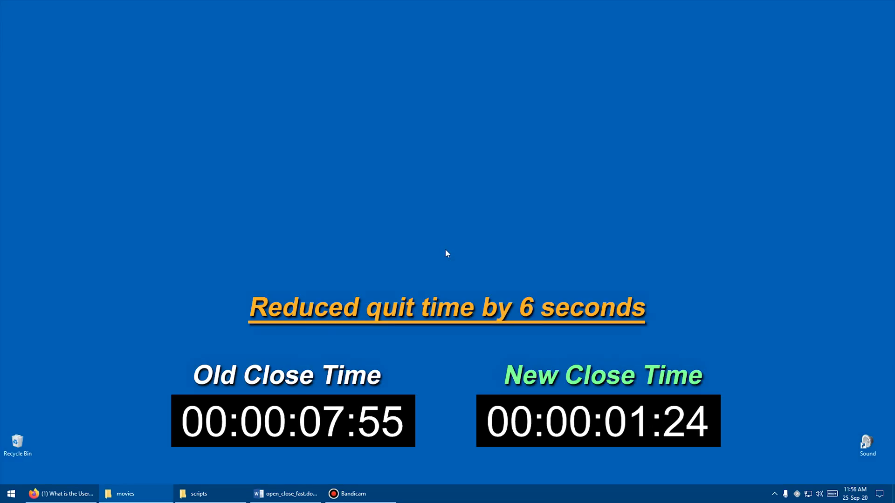